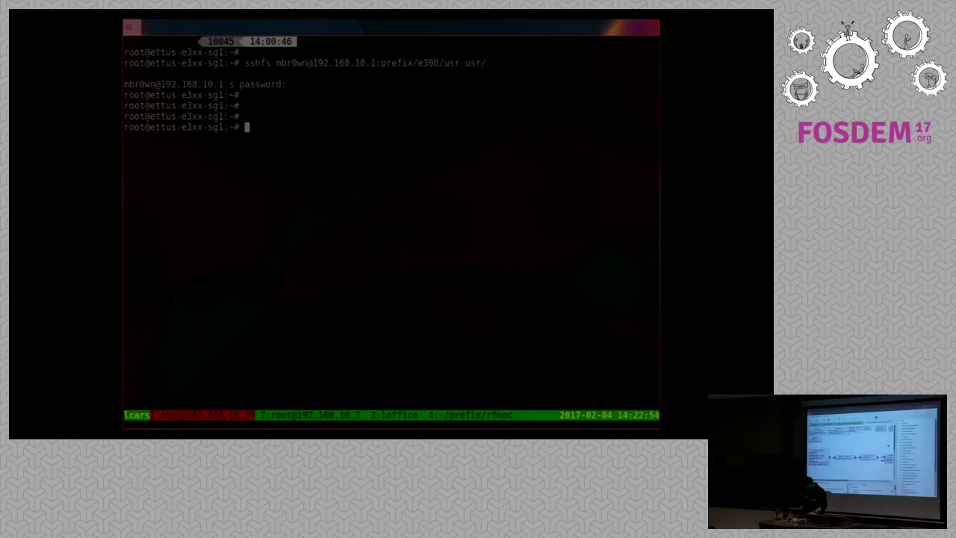
# Bring GNU Radio Companion forward, showing the rfnoc_fosphor_network_usrp flowgraph
pyautogui.hotkey('alt', 'Tab')
pyautogui.hotkey('alt', 'Tab')
pyautogui.hotkey('alt', 'Tab')
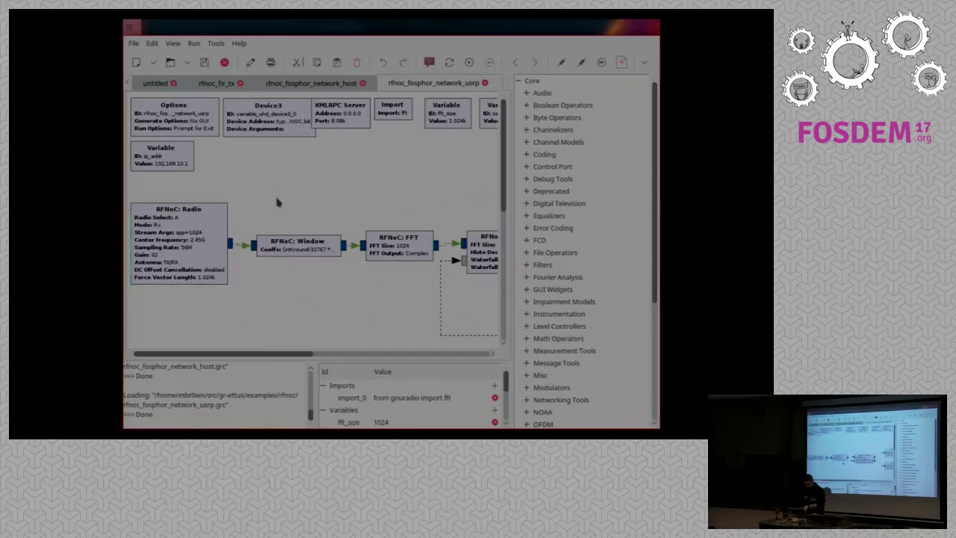
# Scroll across the usrp flowgraph and inspect its upper and lower ZMQ PUSH Sink blocks
pyautogui.hscroll(5, 291, 274)
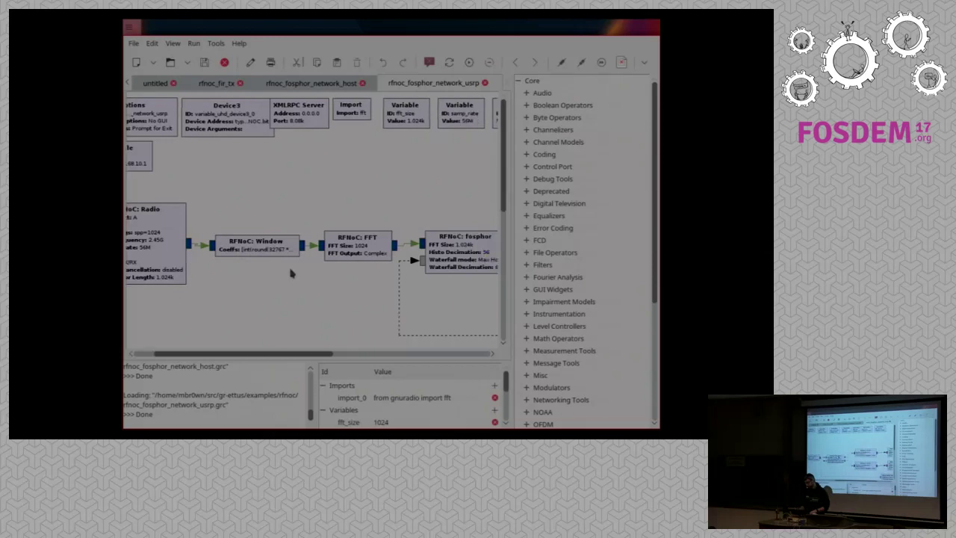
pyautogui.hscroll(4, 291, 273)
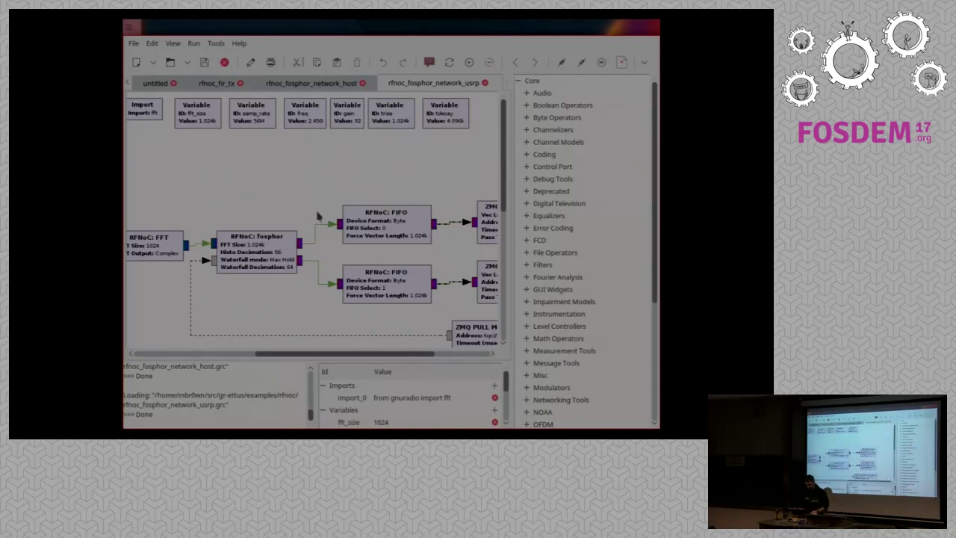
pyautogui.hscroll(3, 318, 217)
pyautogui.click(396, 233)
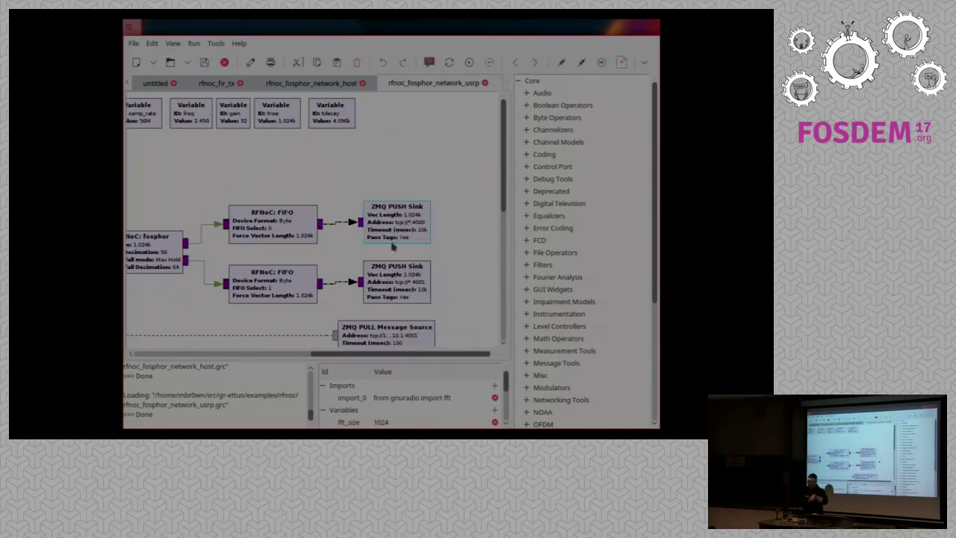
pyautogui.click(396, 287)
pyautogui.click(442, 265)
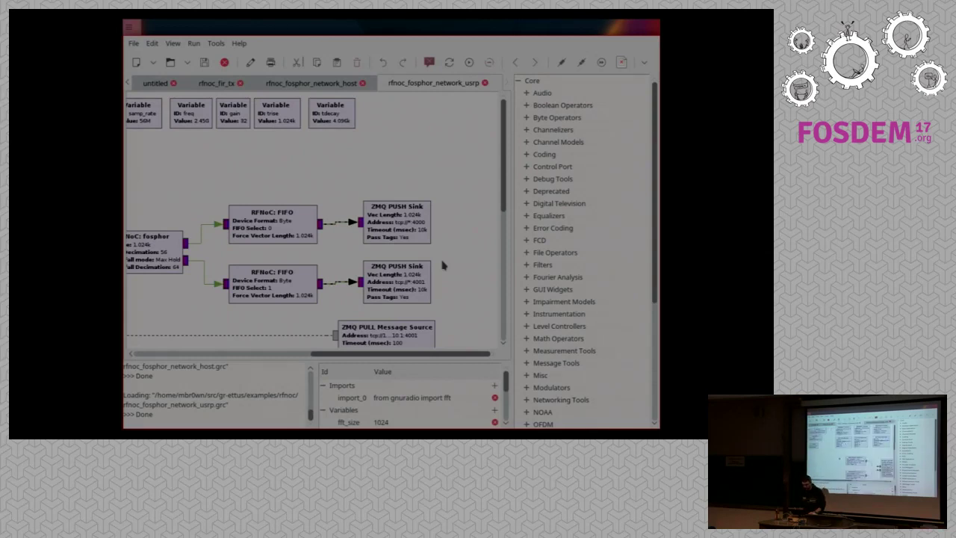
# Switch to the rfnoc_fosphor_network_host flowgraph and look over its ZMQ PULL Sources and fosphor display
pyautogui.click(323, 83)
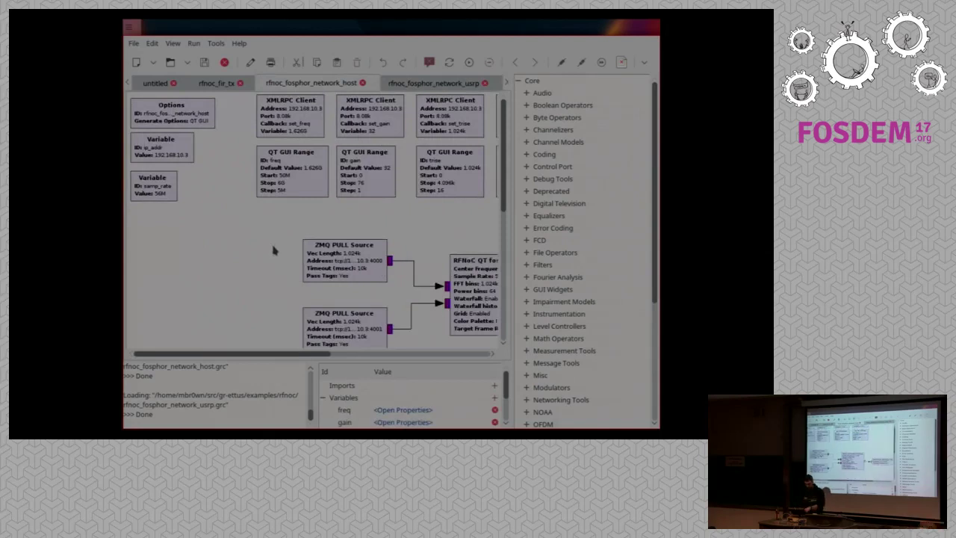
pyautogui.hscroll(5, 247, 251)
pyautogui.scroll(-1, 246, 251)
pyautogui.hscroll(-1, 216, 249)
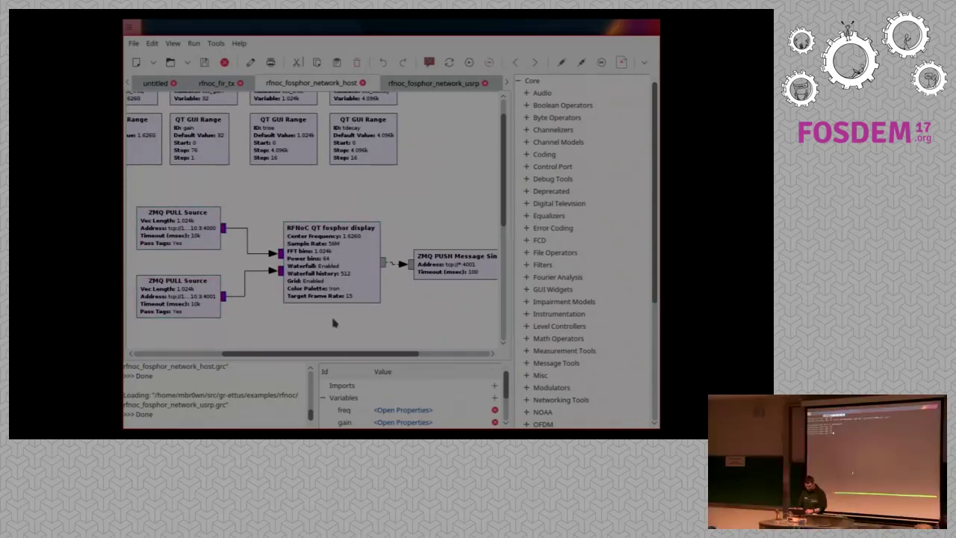
# On the E310 terminal, change into usr/ and source ./set_env
pyautogui.hotkey('alt', 'Tab')
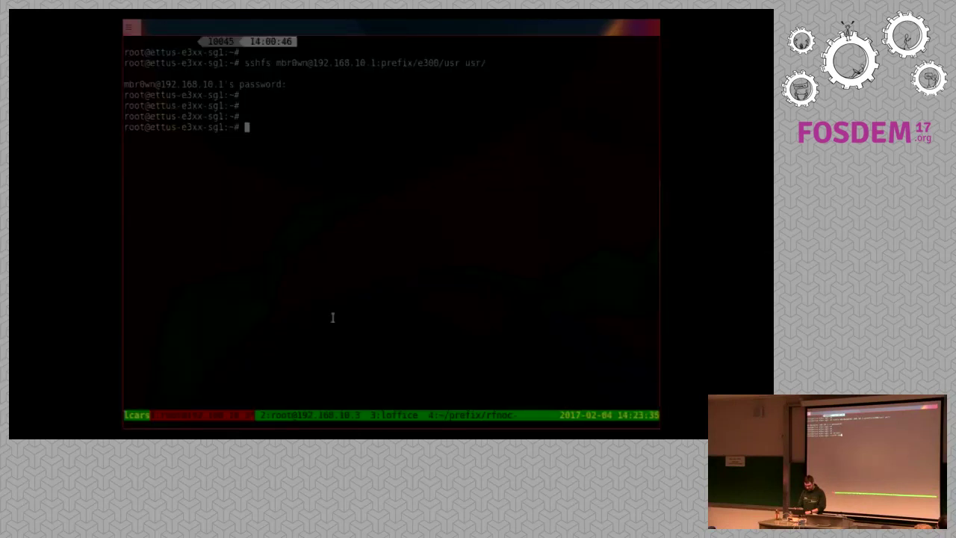
pyautogui.write('cd usr/')
pyautogui.press('Return')
pyautogui.write('source ./se')
pyautogui.press('Tab')
pyautogui.press('Return')
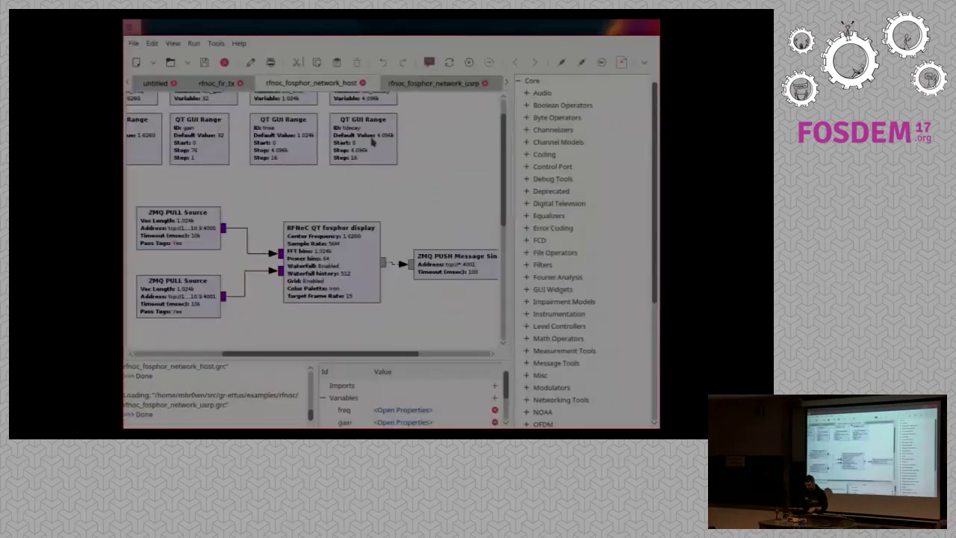
# Glance at the usrp and host flowgraph tabs again, then return to the E310 terminal
pyautogui.click(451, 87)
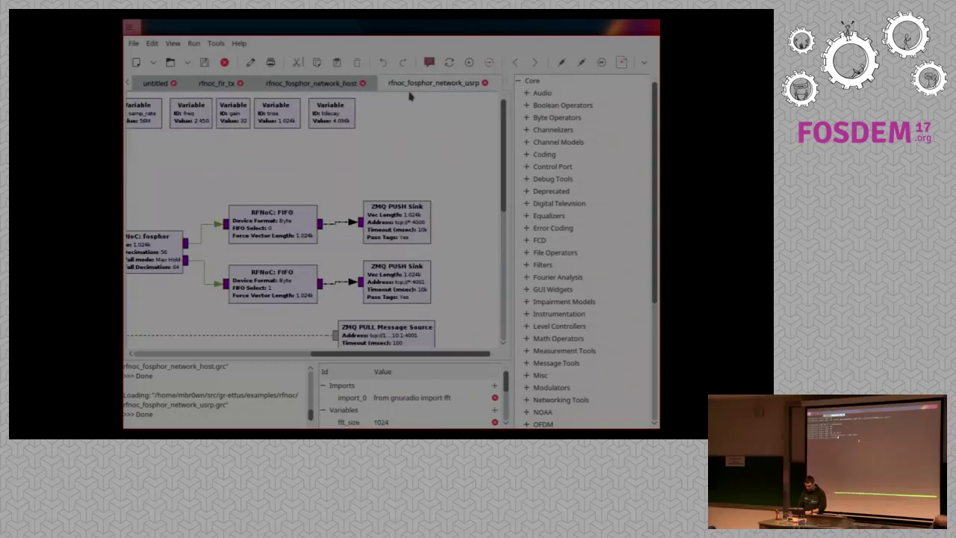
pyautogui.click(324, 88)
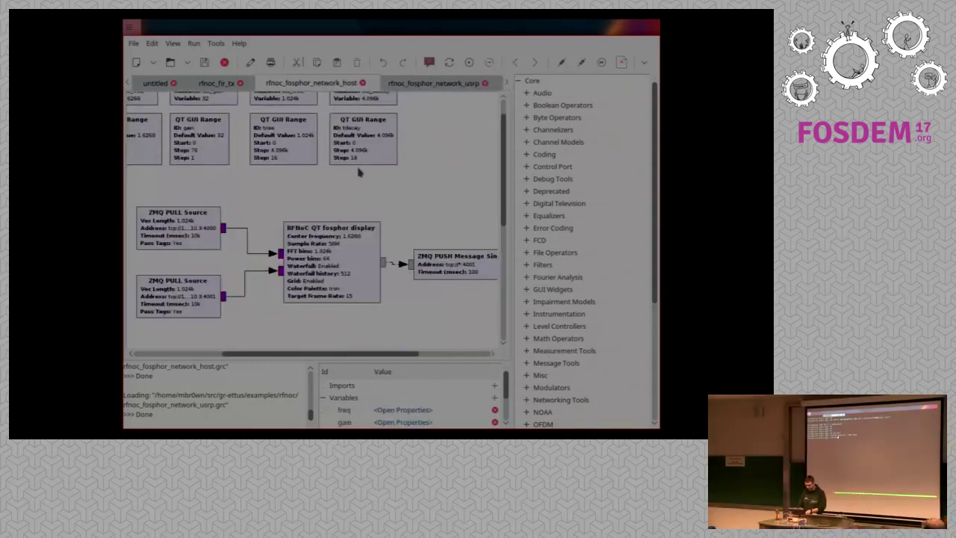
pyautogui.hotkey('alt', 'Tab')
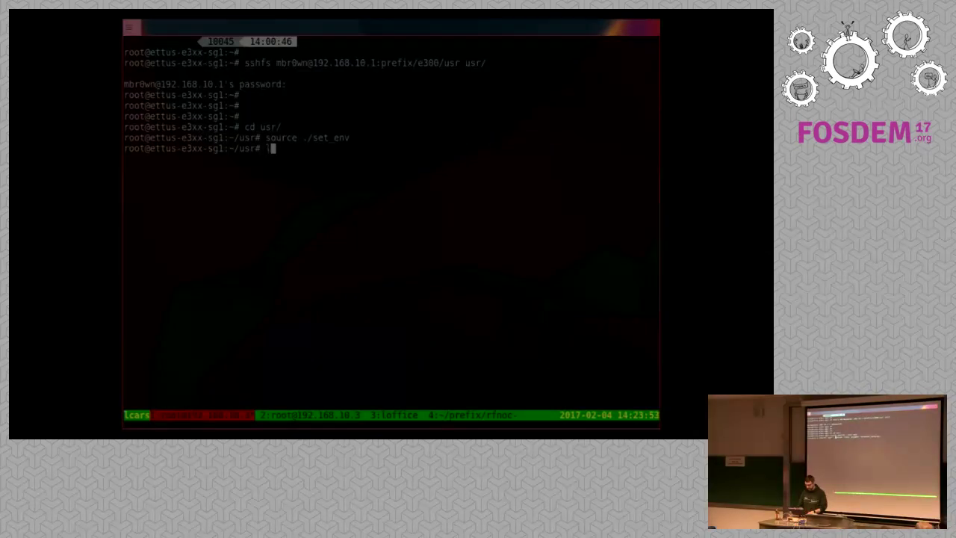
# Rerun python rfnoc_fosphor_network_usrp.py on the E310 and review its FPGA-load and block-setup log
pyautogui.press('Up')
pyautogui.press('Up')
pyautogui.press('Up')
pyautogui.press('Up')
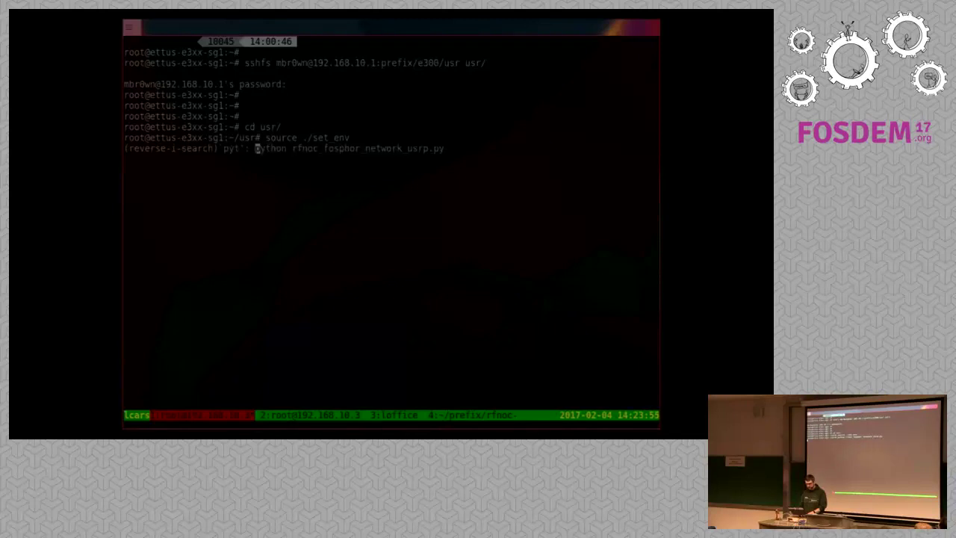
pyautogui.press('Return')
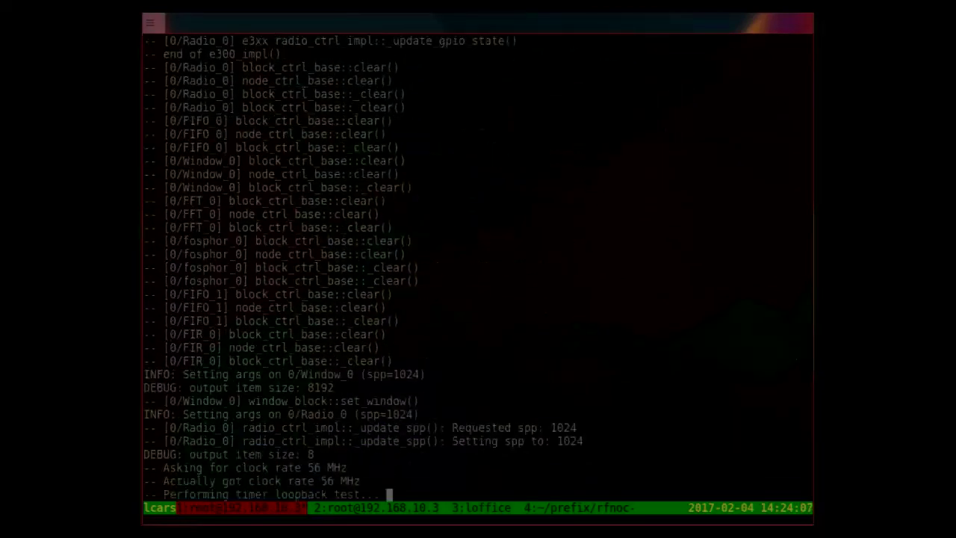
pyautogui.scroll(20, 478, 261)
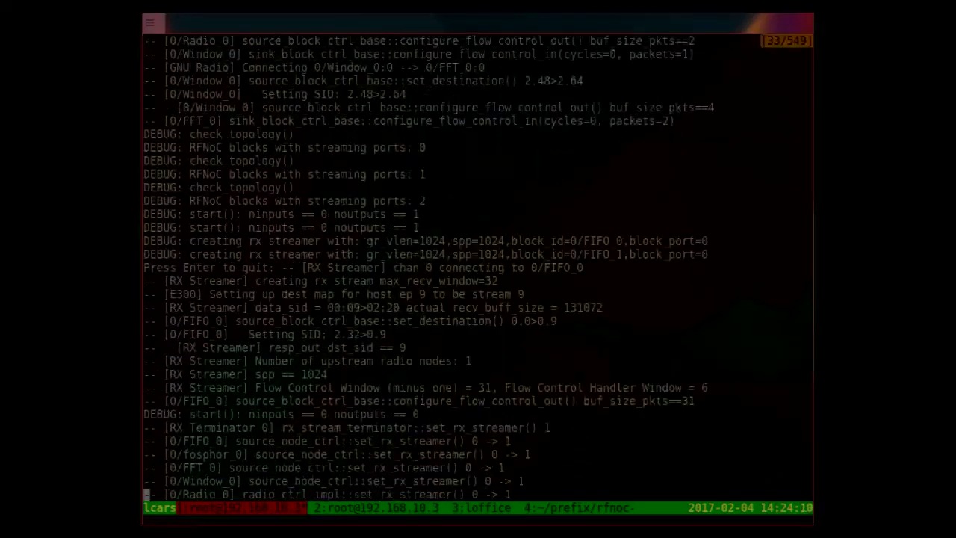
pyautogui.scroll(20, 478, 261)
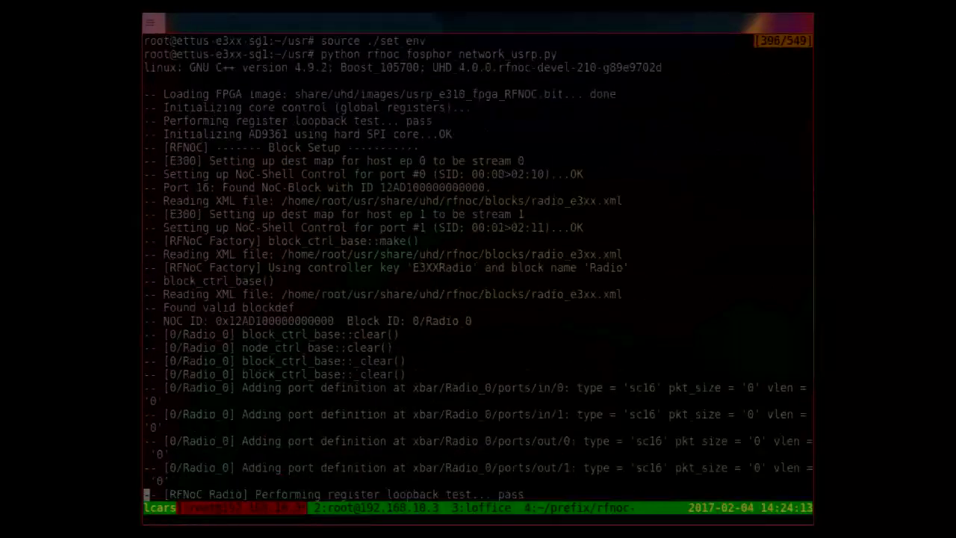
pyautogui.scroll(6, 478, 261)
pyautogui.scroll(-5, 478, 261)
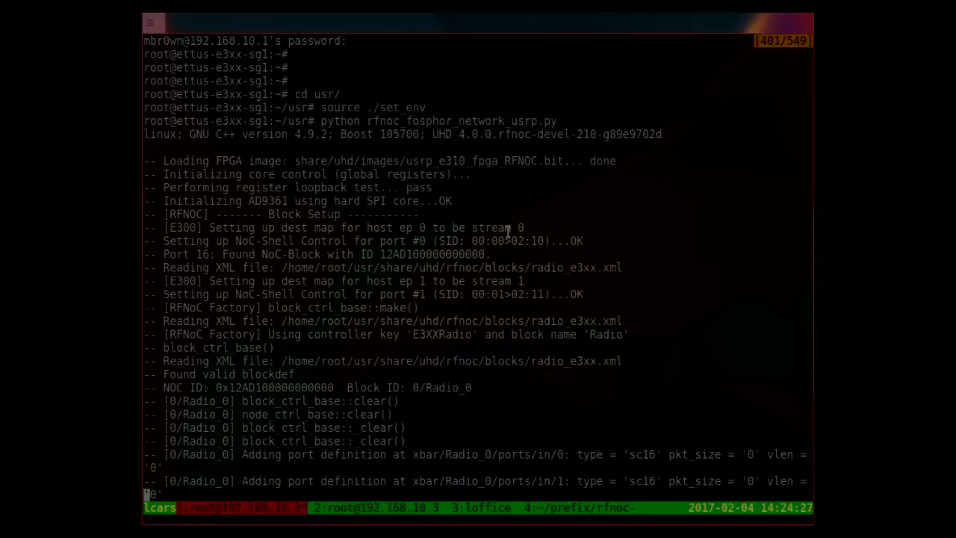
pyautogui.press('q')
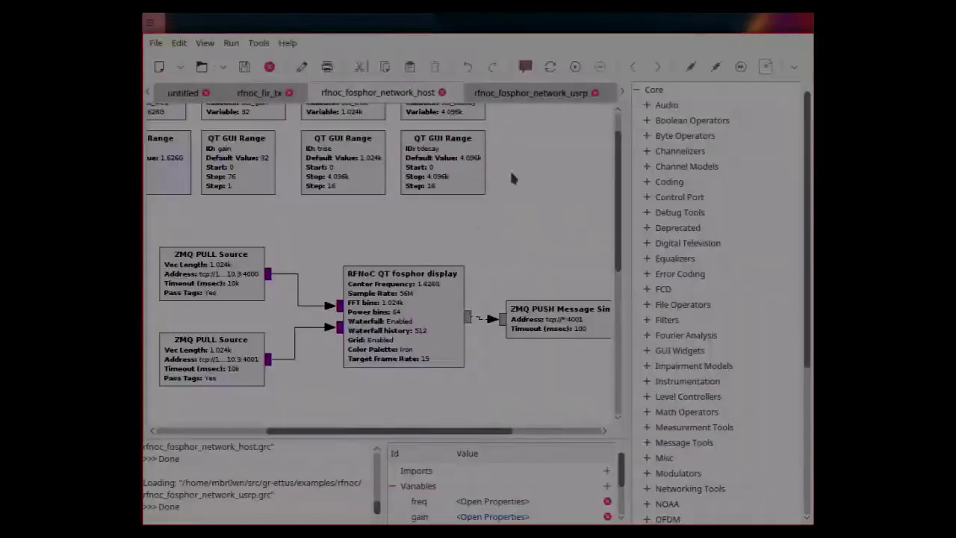
# Run the host fosphor flowgraph, watch the live spectrum and waterfall near 1626 MHz, then close it
pyautogui.press('F6')
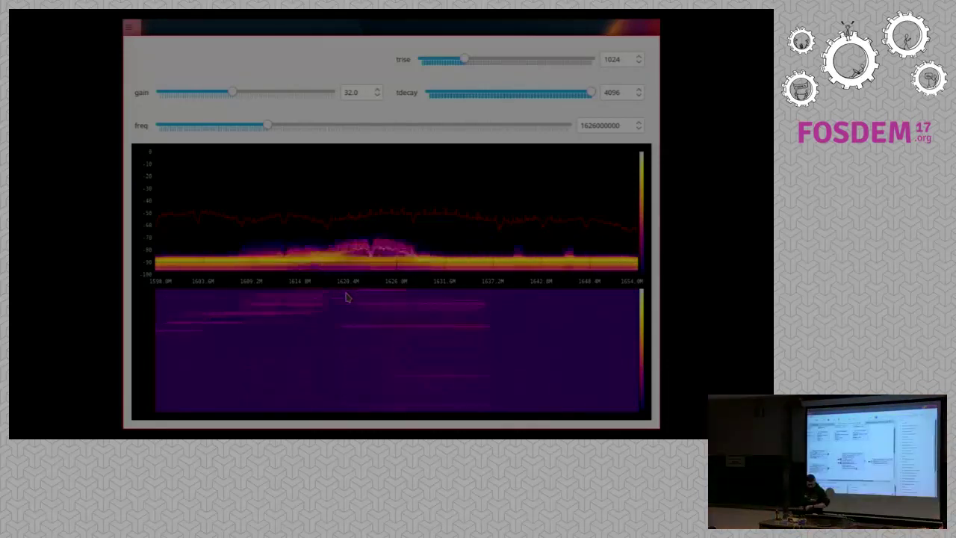
pyautogui.hotkey('alt', 'F4')
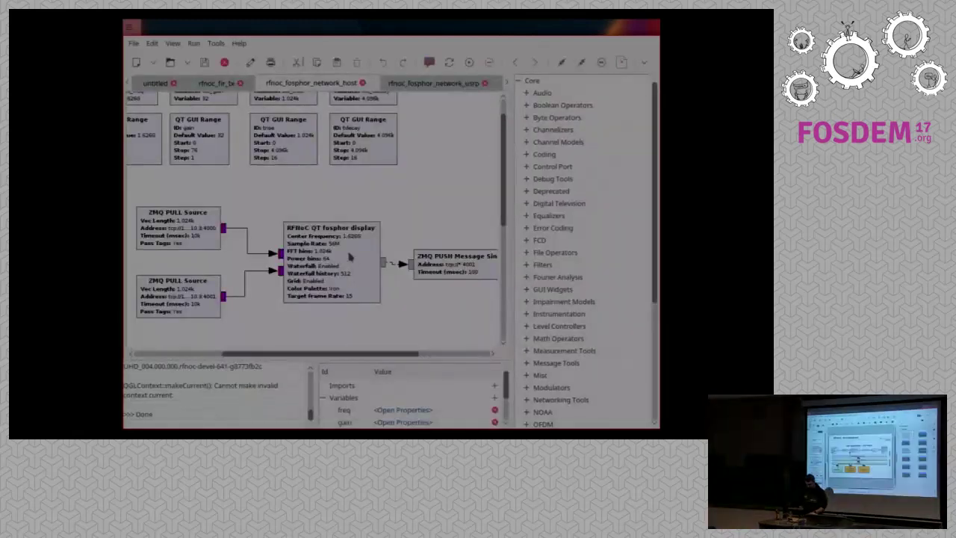
# Resume the Impress slideshow from the current slide and advance to "Example: E310 + fosphor"
pyautogui.hotkey('alt', 'Tab')
pyautogui.hotkey('alt', 'Tab')
pyautogui.hotkey('alt', 'Tab')
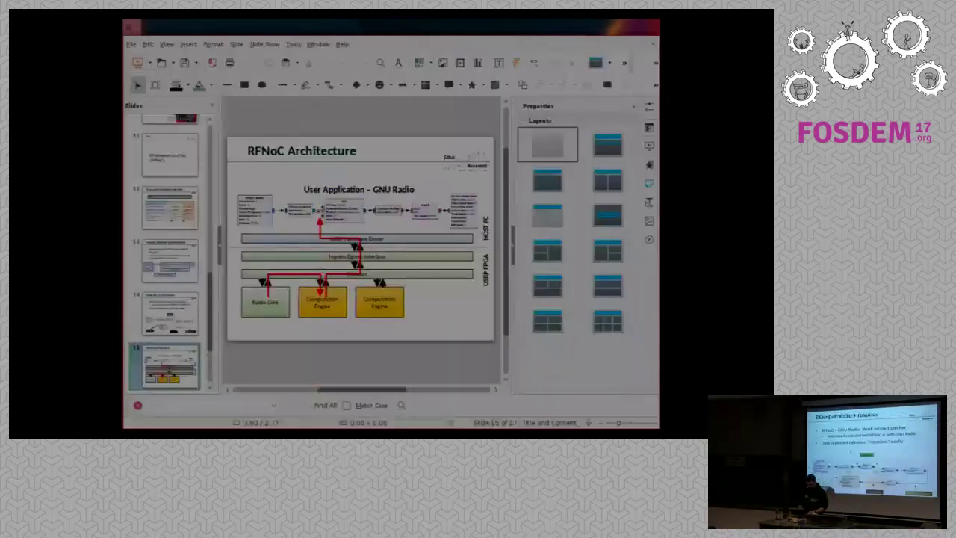
pyautogui.hotkey('shift', 'F5')
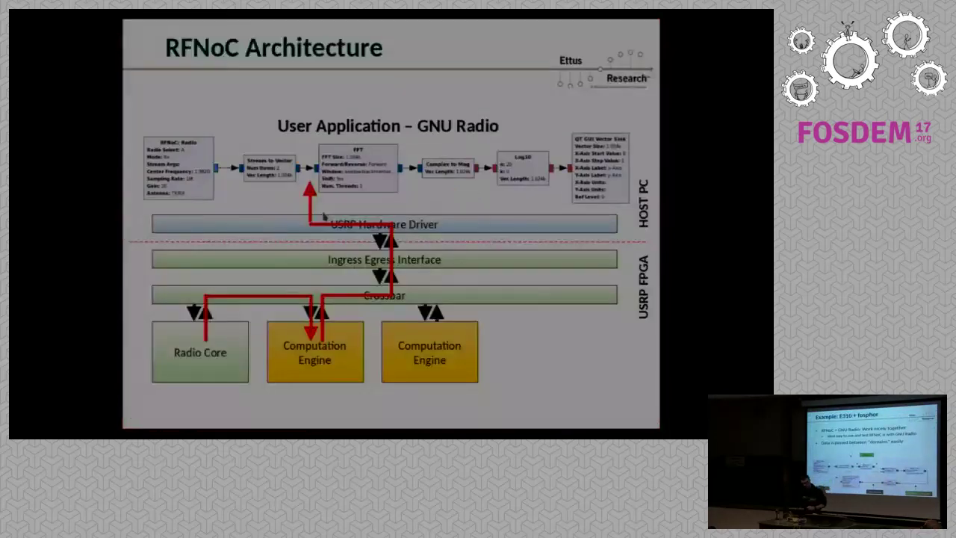
pyautogui.press('Right')
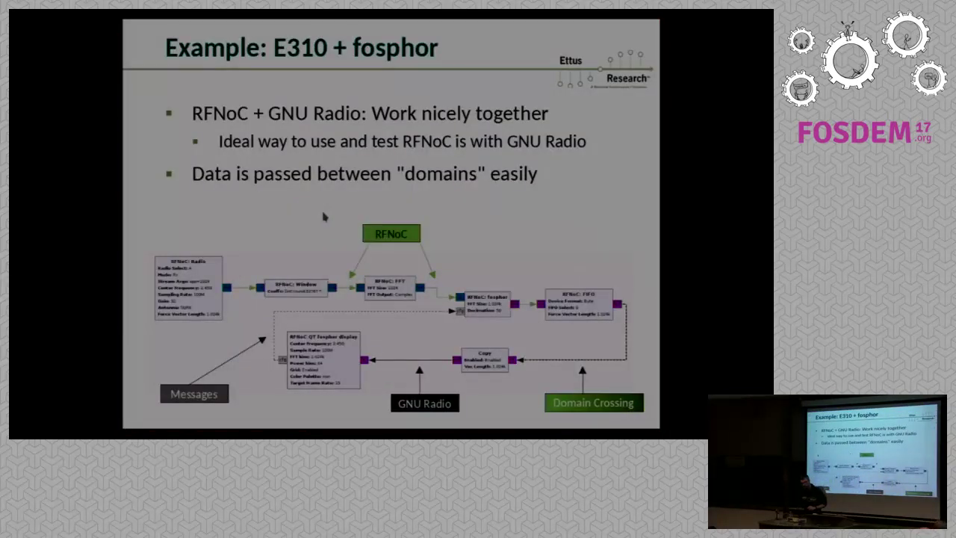